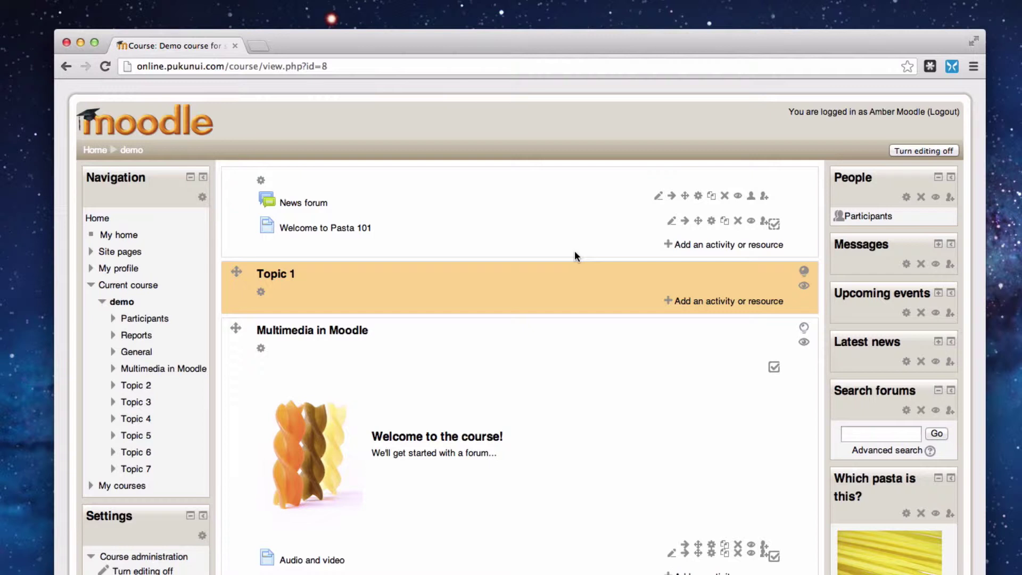
- Pick Book from the Resources list in Topic 1's activity chooser and add it
click(695, 300)
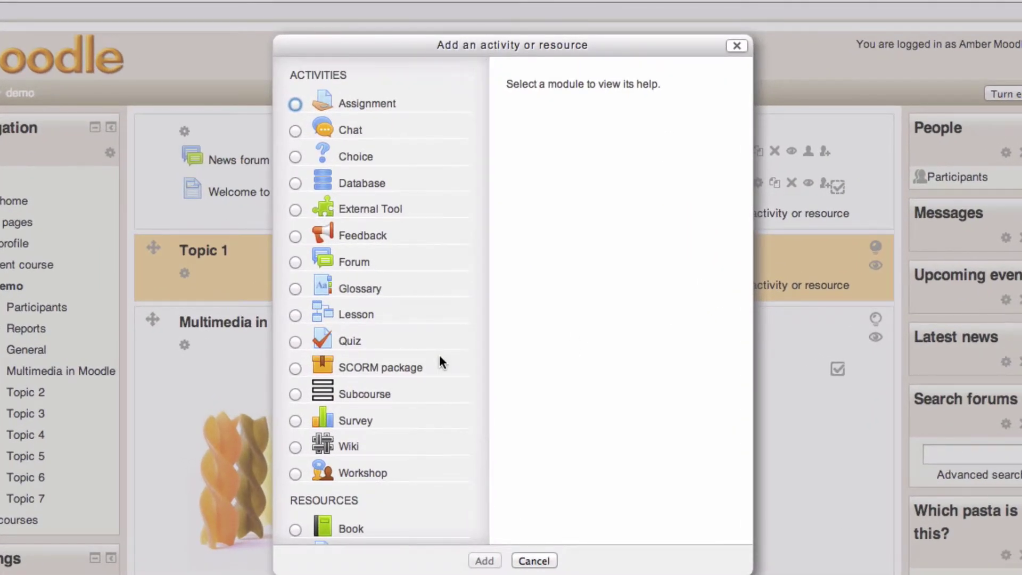
scroll(439, 357, down, 3)
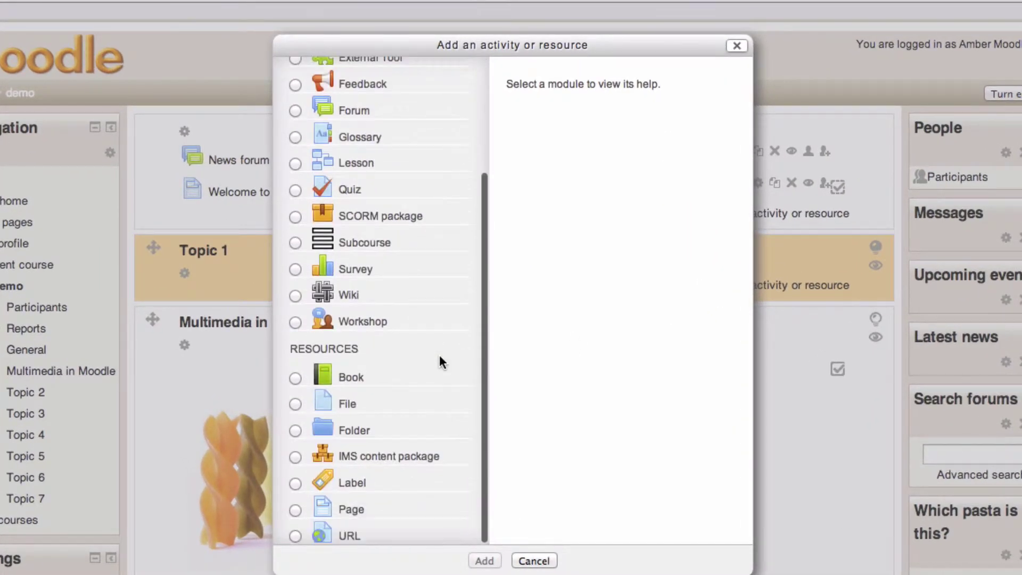
click(295, 378)
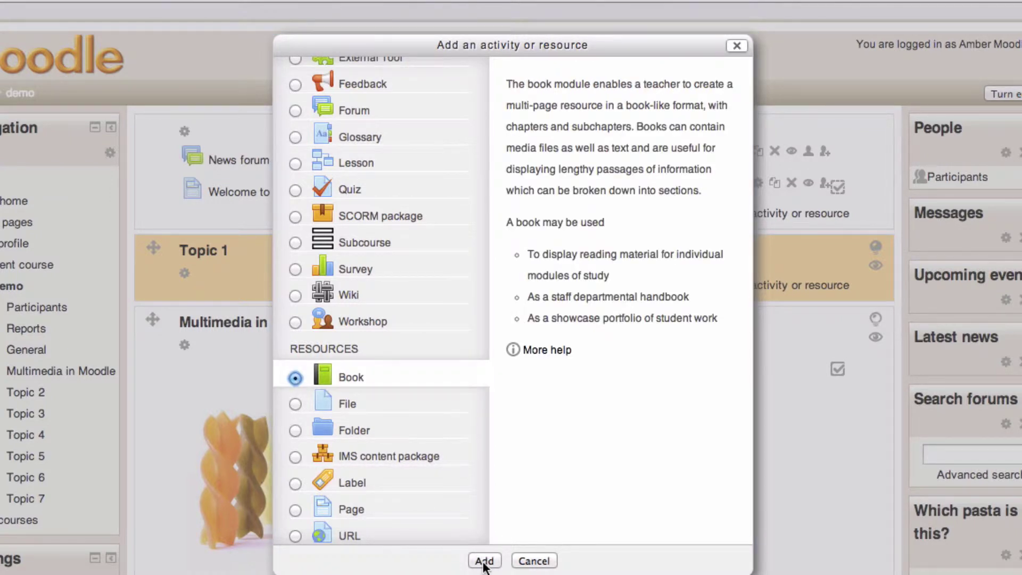
click(484, 562)
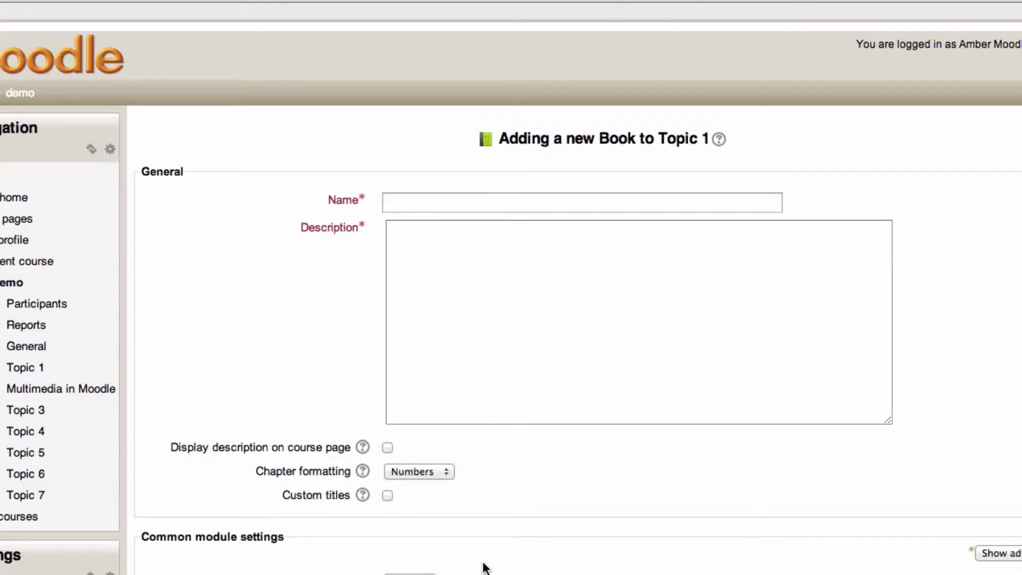
- Name the book 'Example book' with the description 'For demonstration'
click(440, 201)
text(Example)
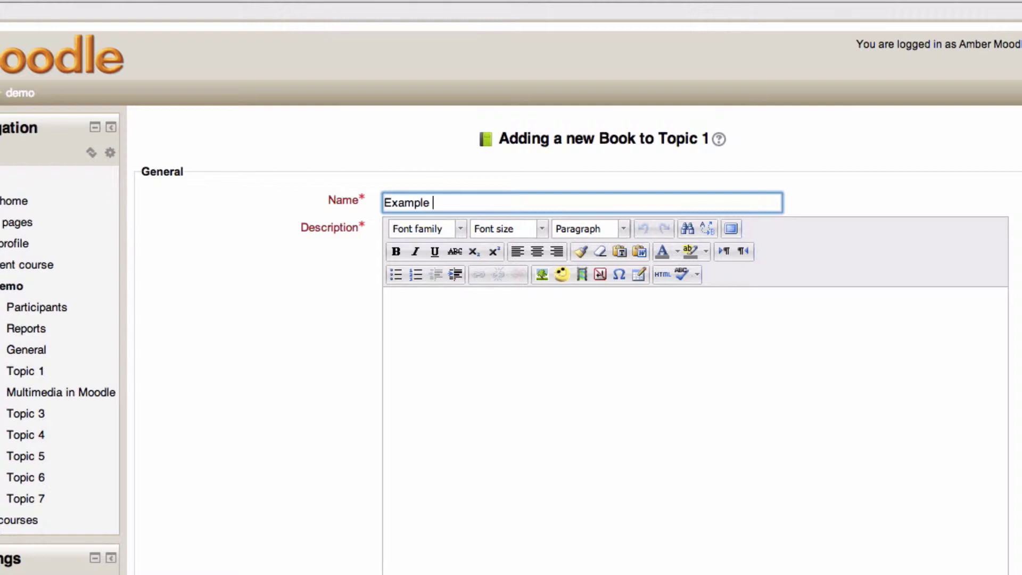
text(book)
click(532, 400)
text(For demonstration)
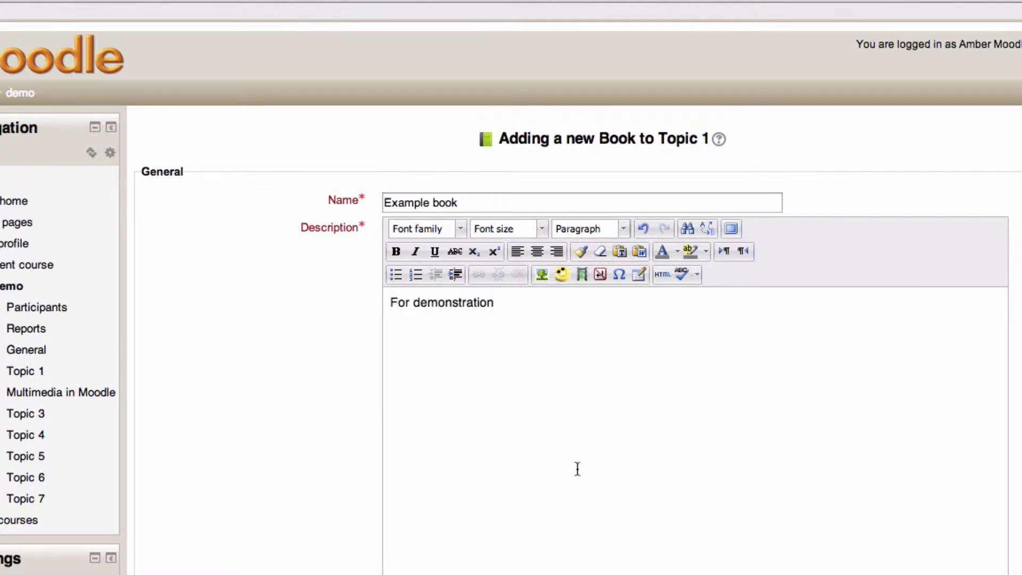
- Keep Numbers chapter formatting, enable custom titles, and save and display the book
scroll(592, 485, down, 2)
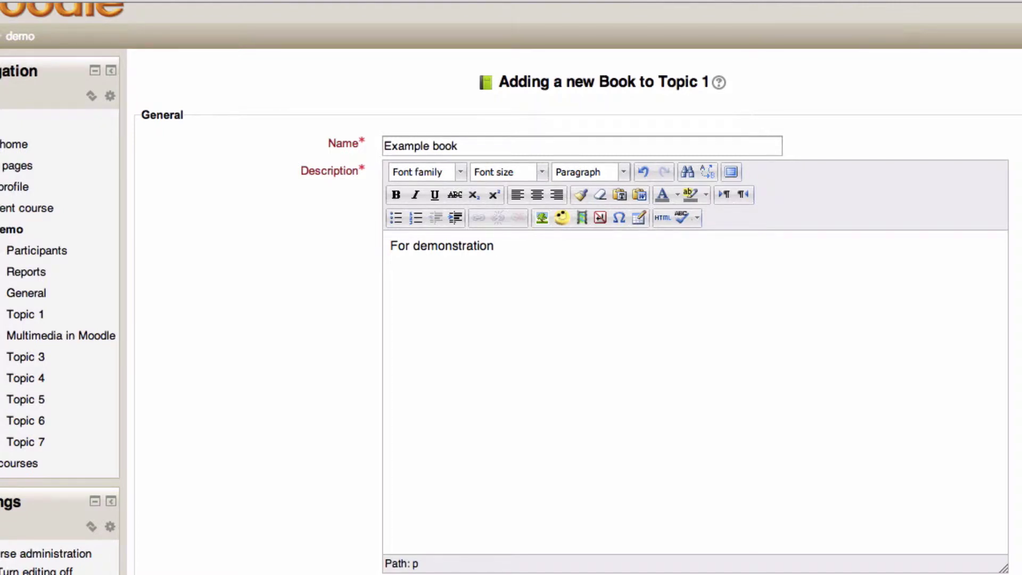
scroll(529, 559, down, 5)
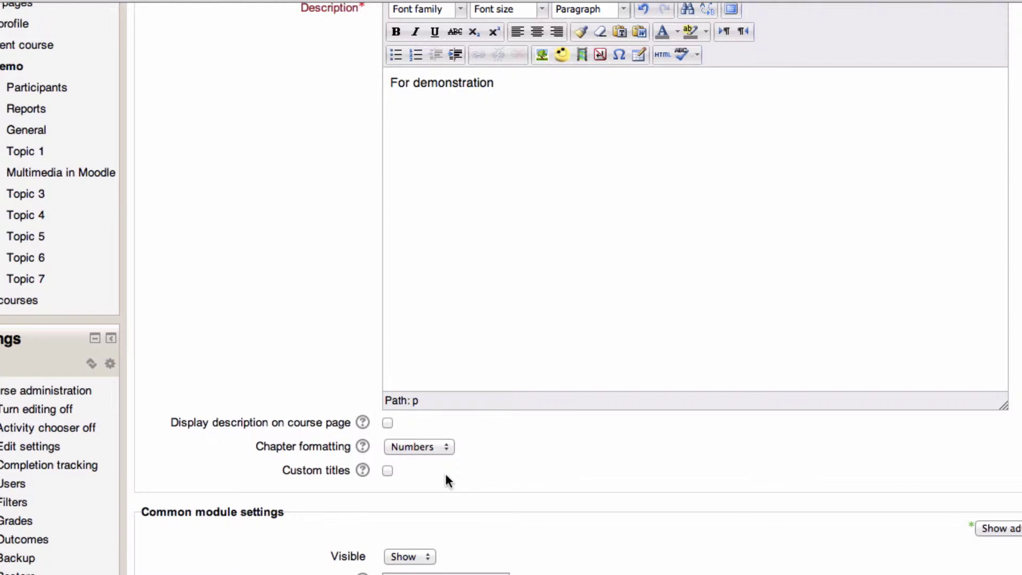
click(442, 447)
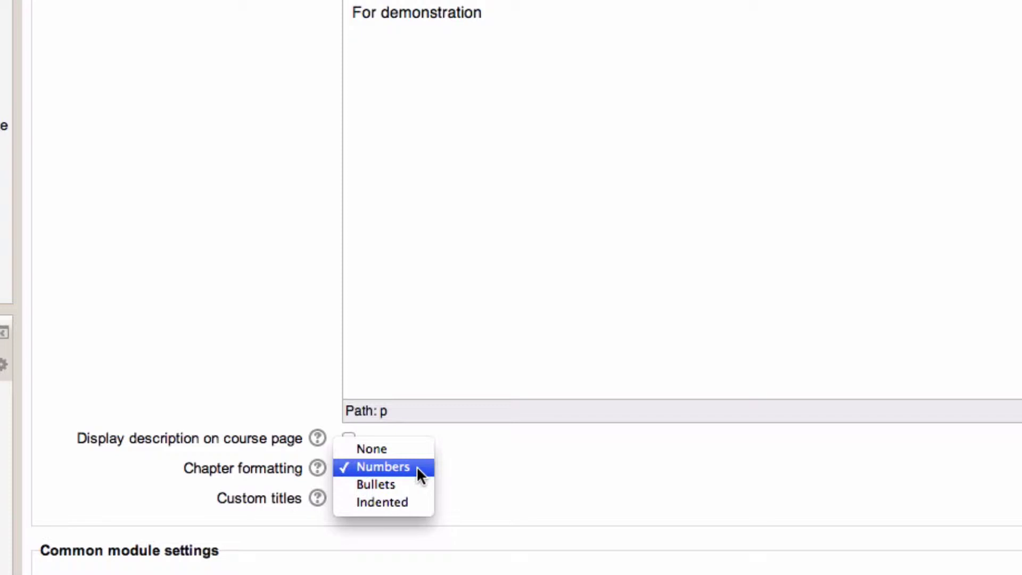
click(612, 446)
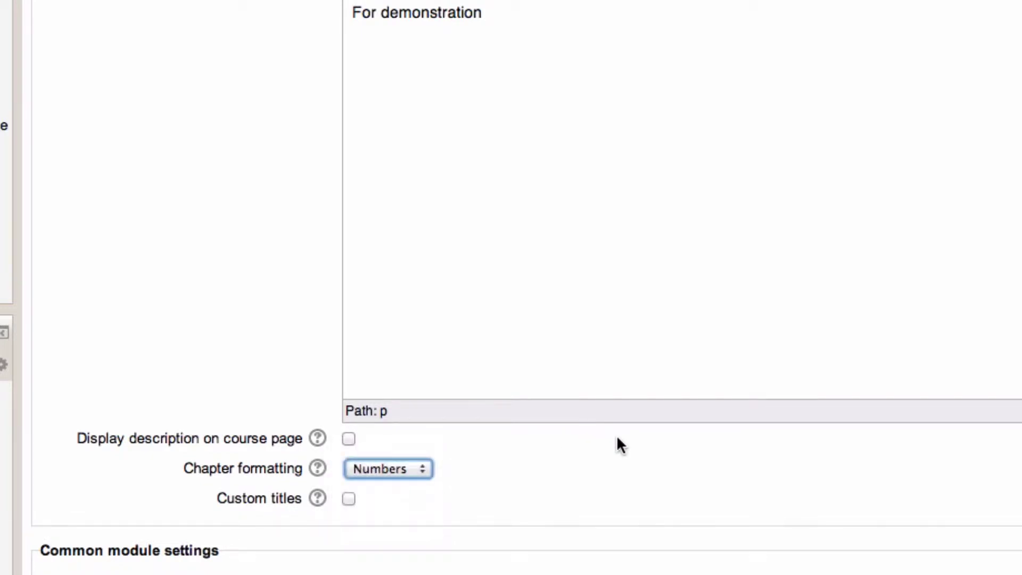
click(349, 498)
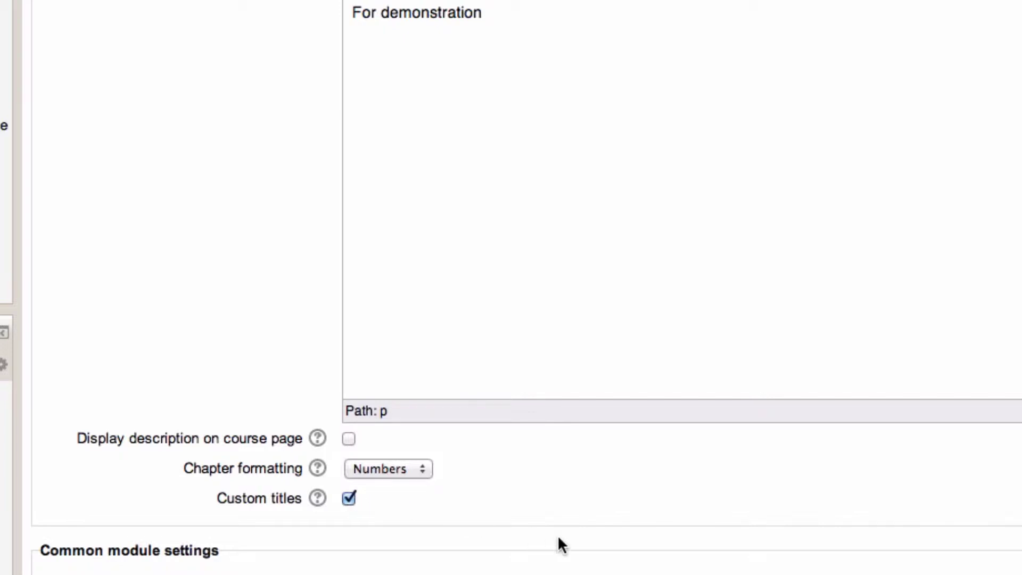
scroll(559, 542, down, 5)
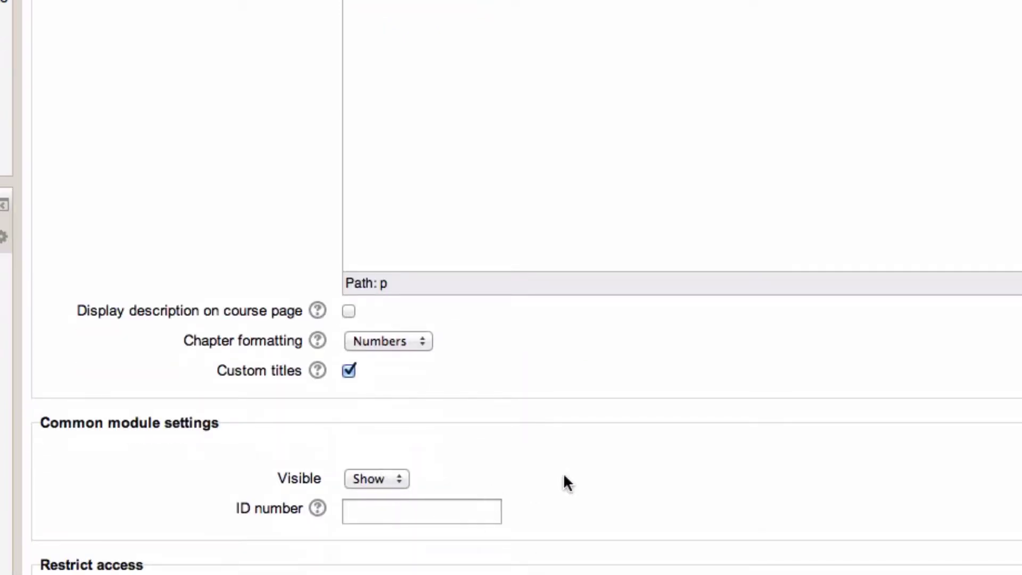
scroll(573, 473, down, 15)
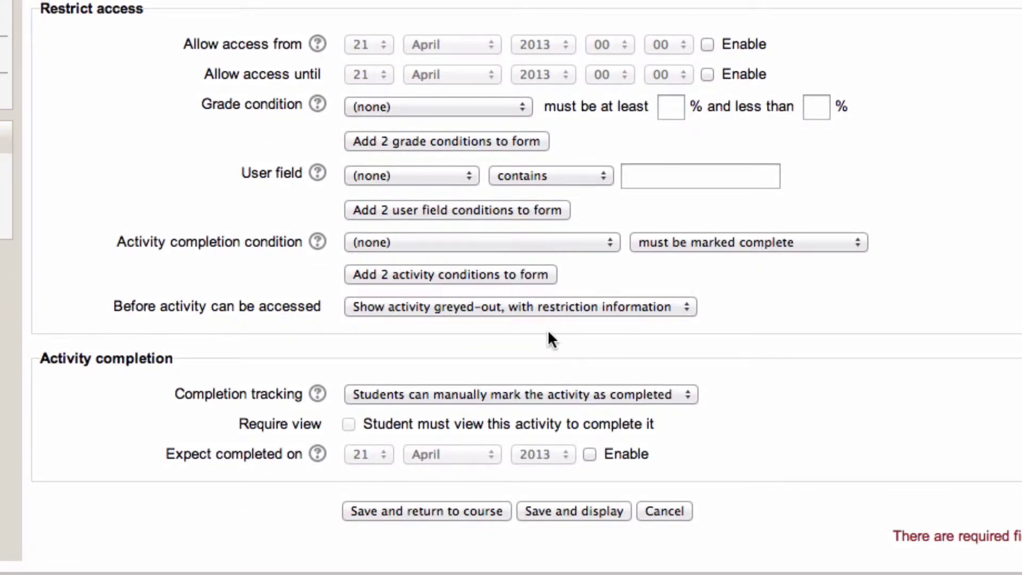
click(576, 509)
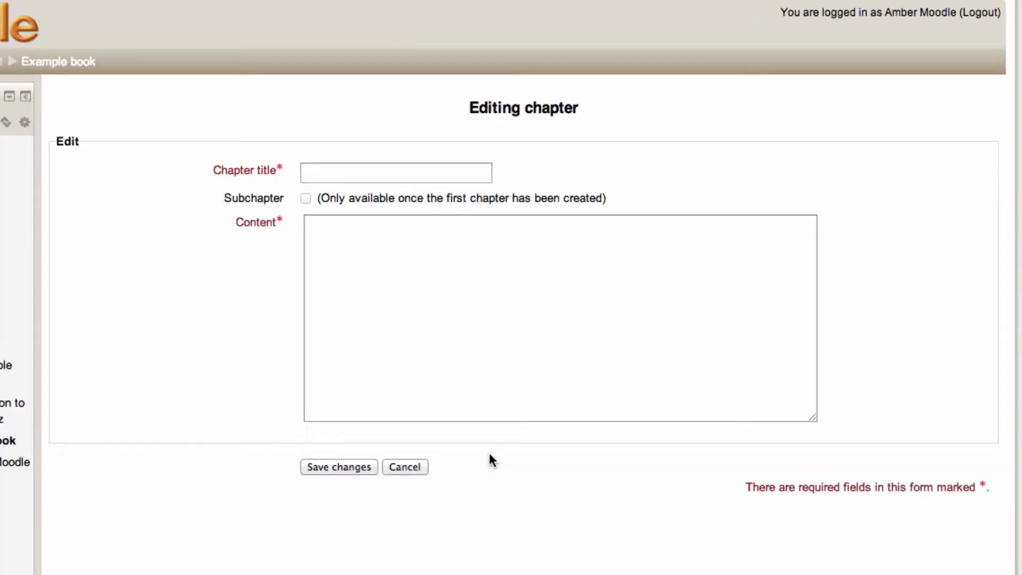
- Title the first chapter 'Introduction', write the welcome message, and select 'contact me'
click(372, 180)
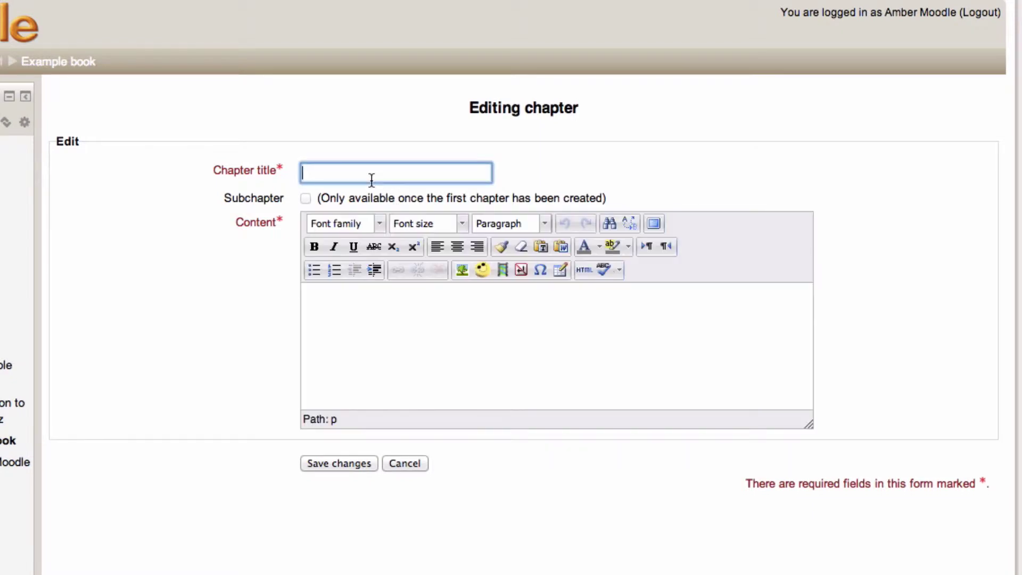
text(Introduction)
click(331, 317)
text(Welc)
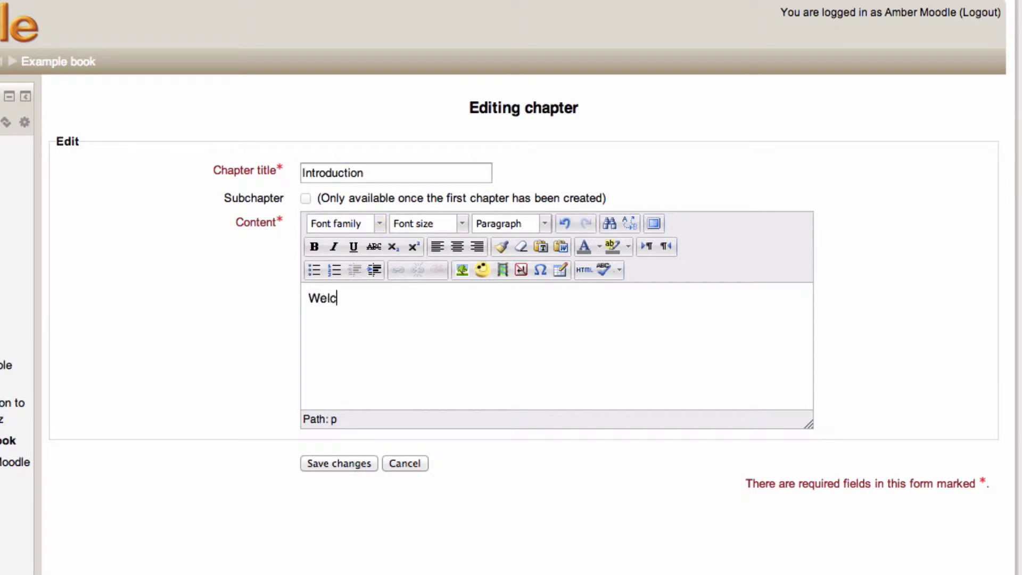
text(ome!  The Learning Outcome)
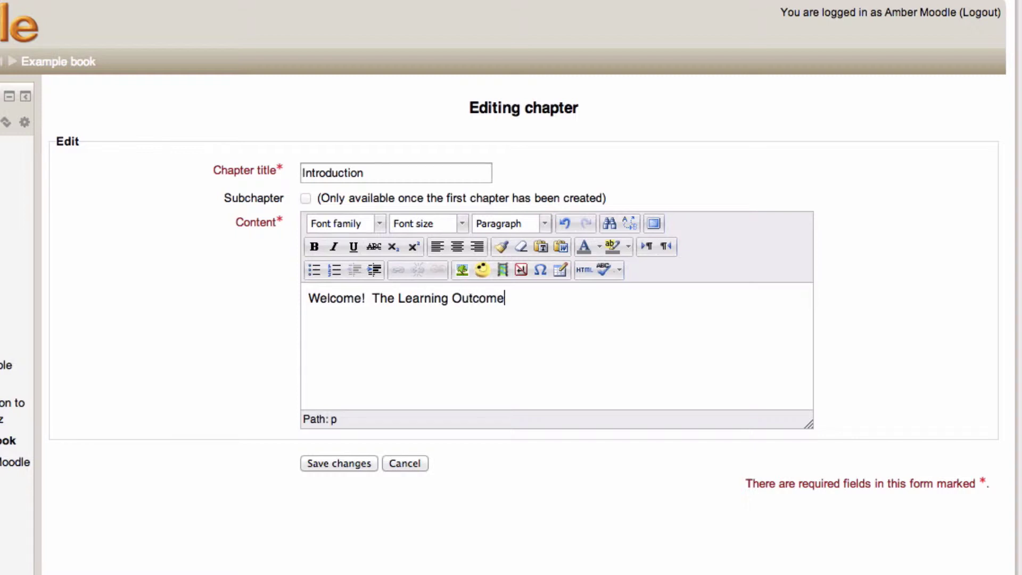
text(s for this course a)
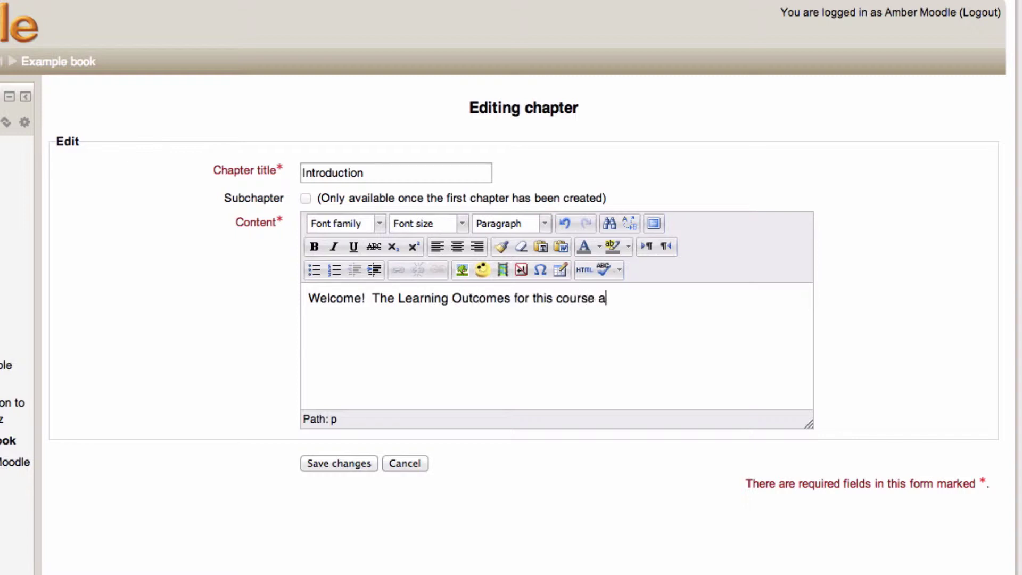
text(re listed below)
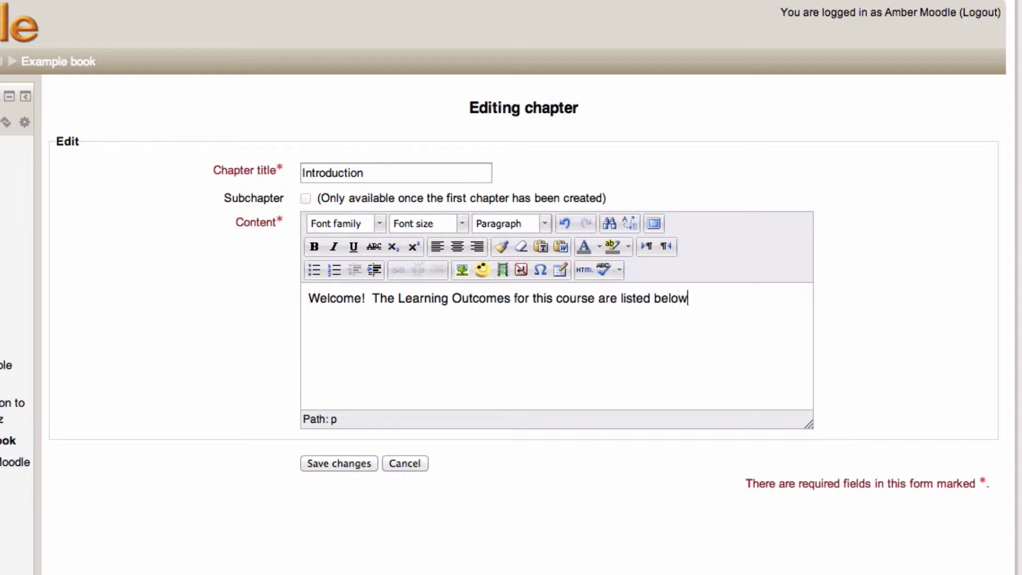
text( - if you have )
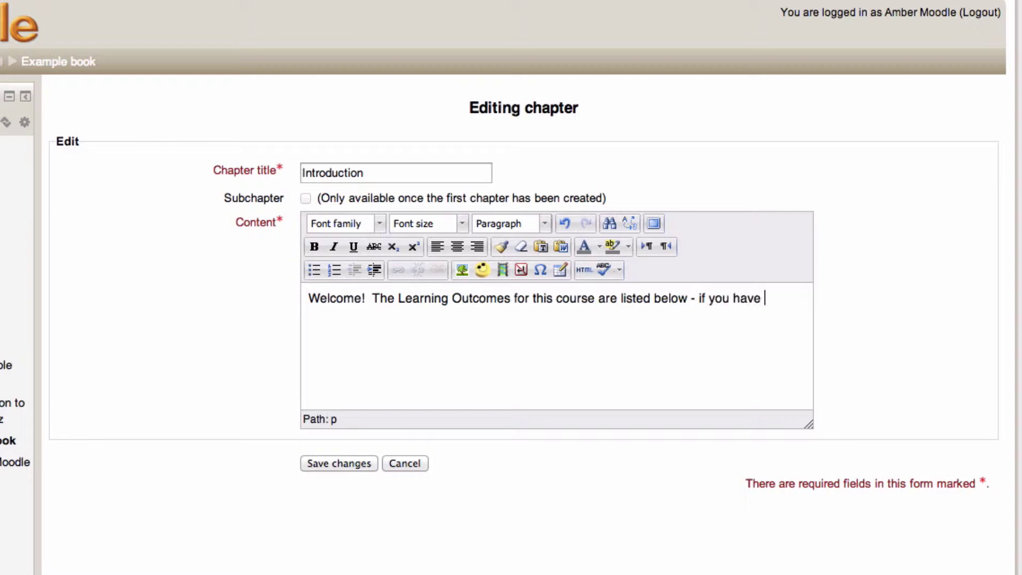
text(any concerns, p)
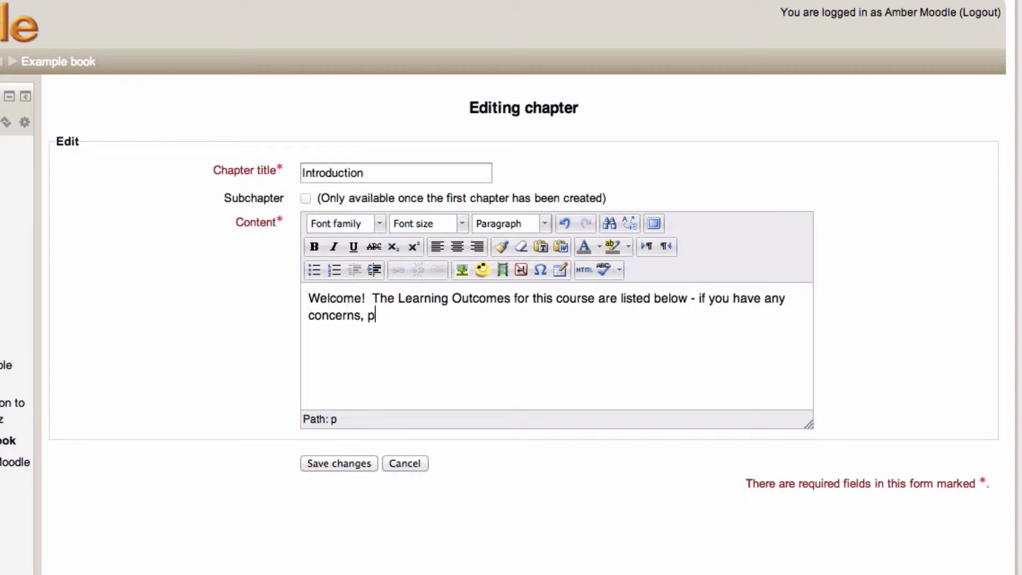
text(lease contact me)
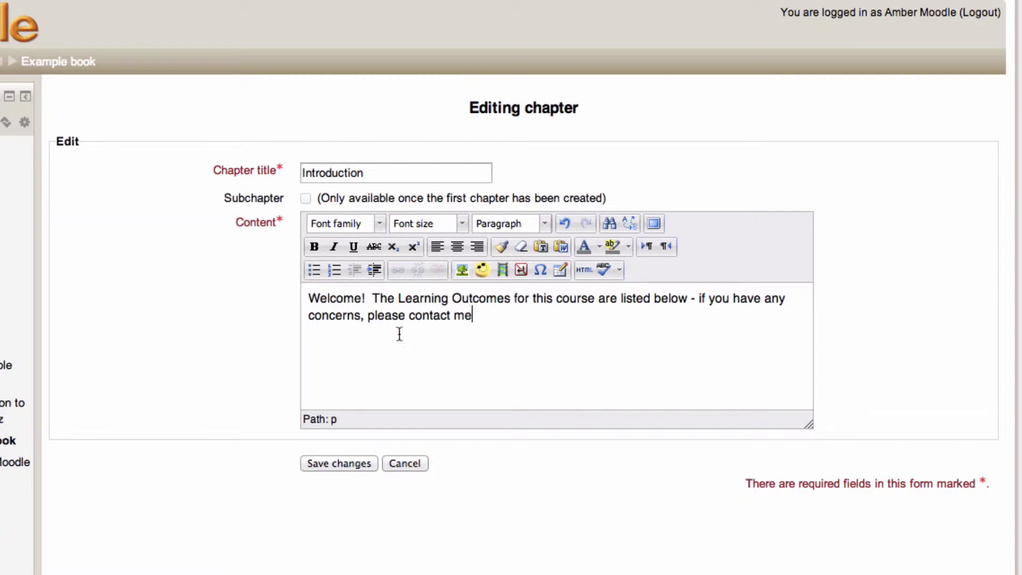
drag(482, 316, 411, 320)
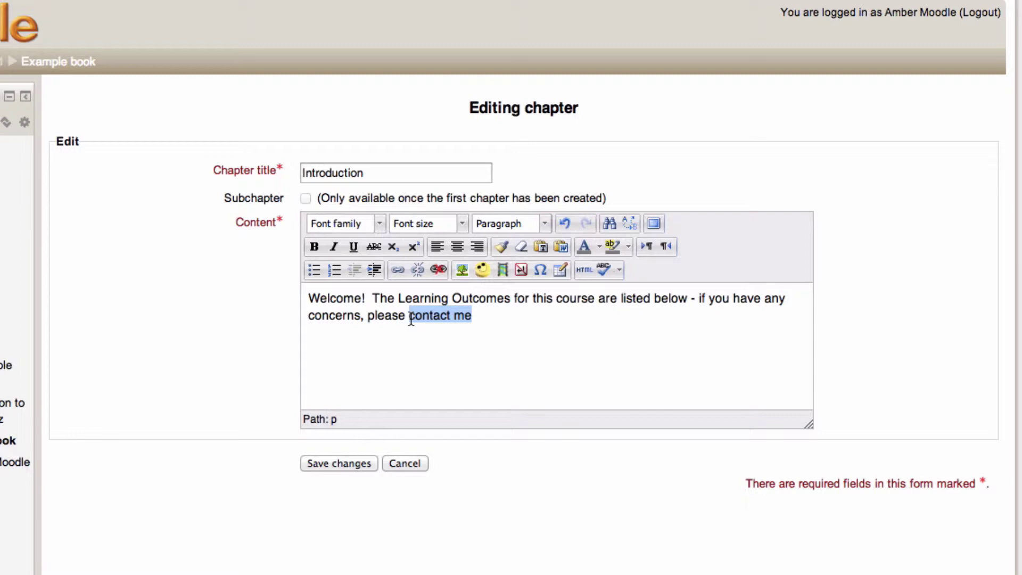
- Link 'contact me' to the teacher's mailto: e-mail address with the title 'Contact your teacher'
click(398, 270)
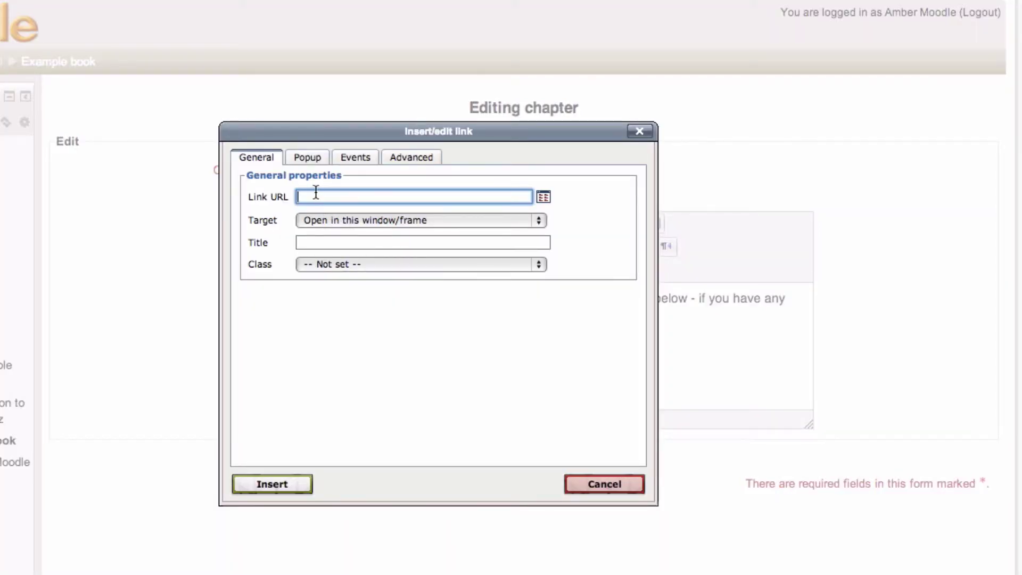
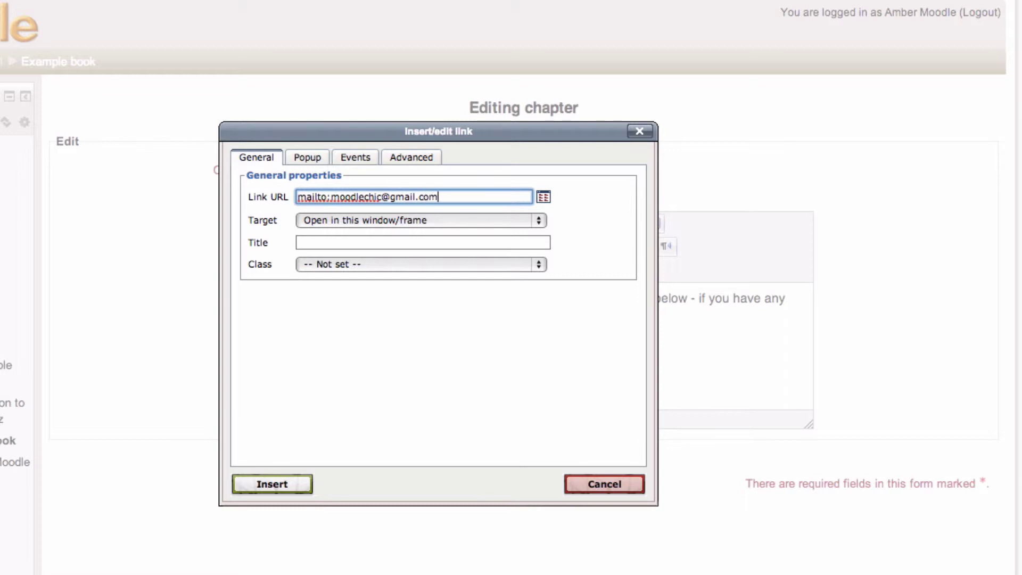
click(298, 243)
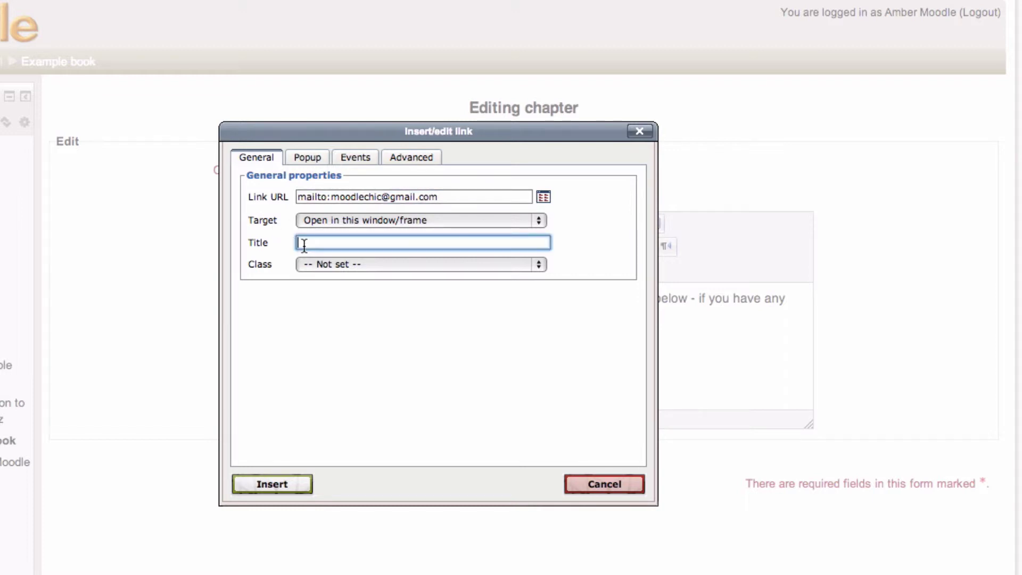
text(Contact your teacher)
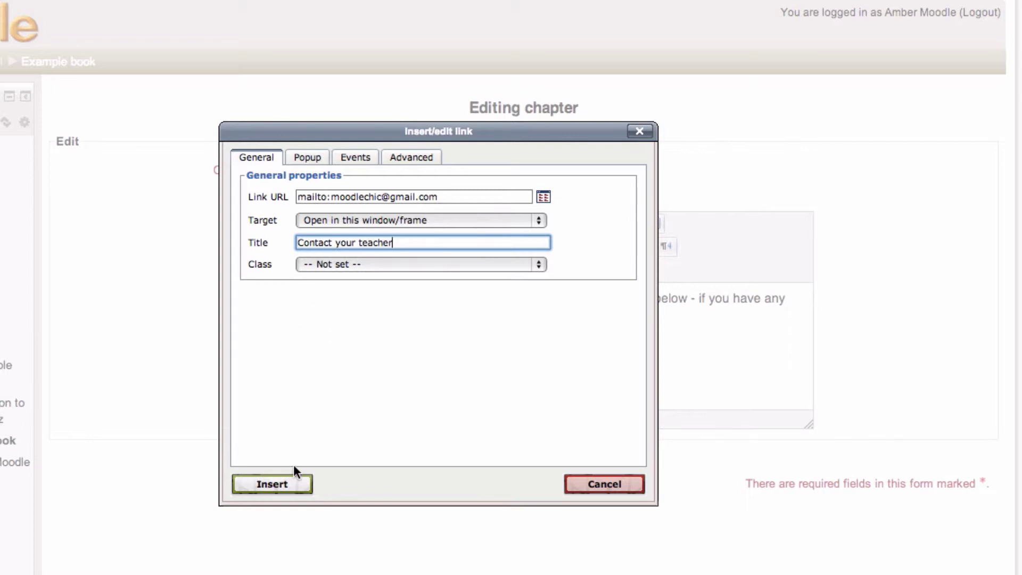
click(292, 485)
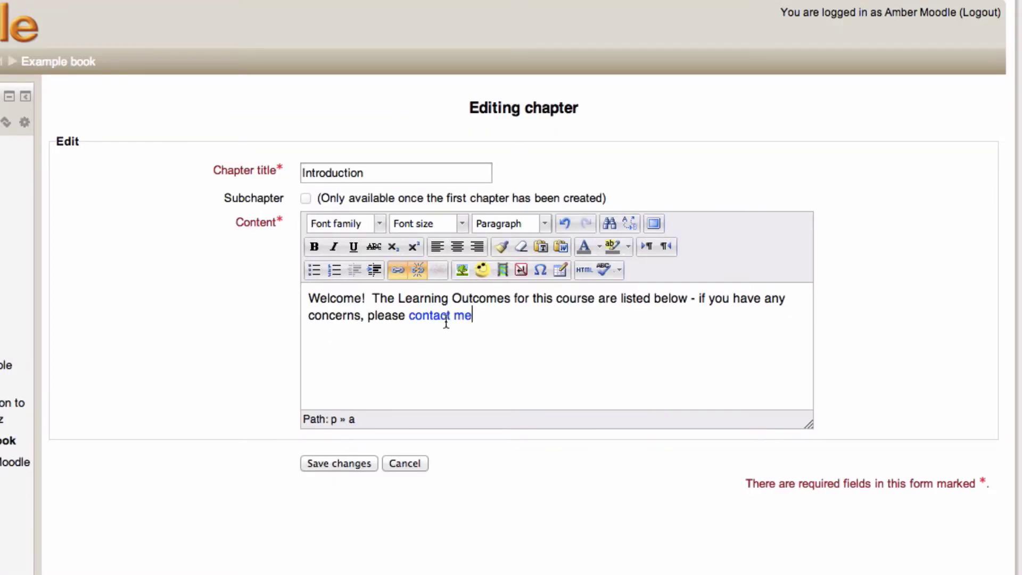
- Add a new empty line below the welcome text, opening and cancelling the media dialog
mouse_move(445, 318)
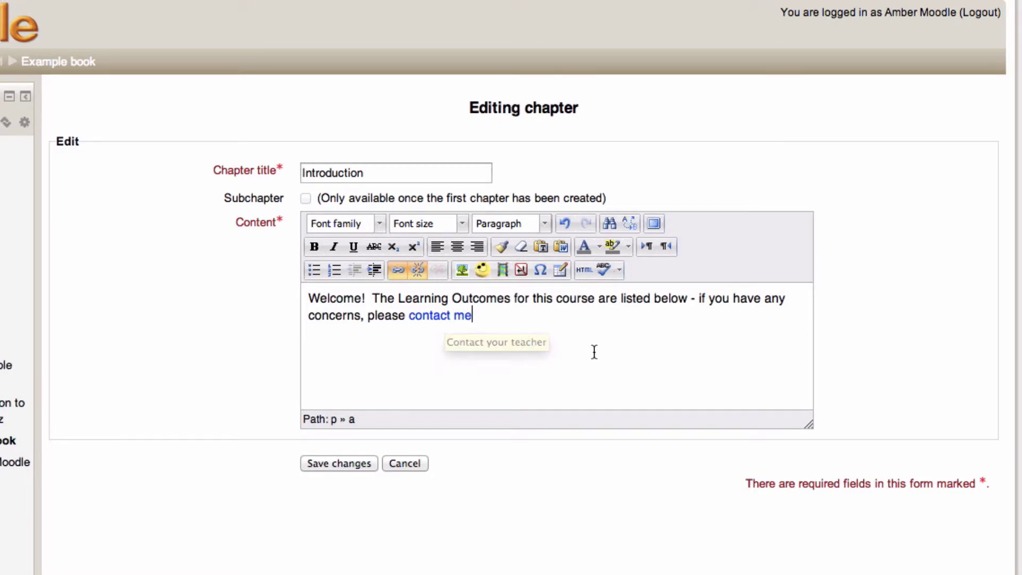
key(Return)
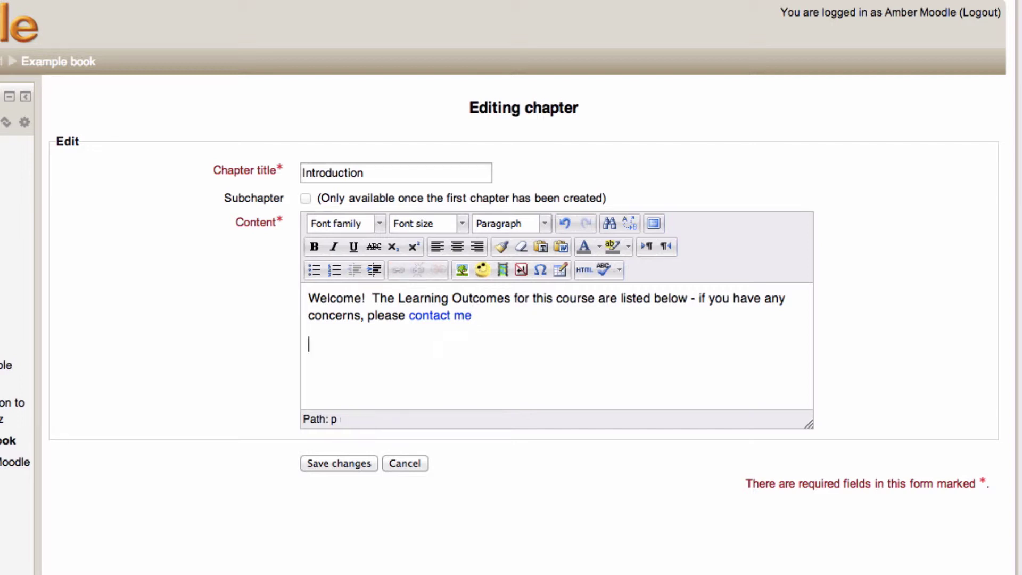
click(498, 271)
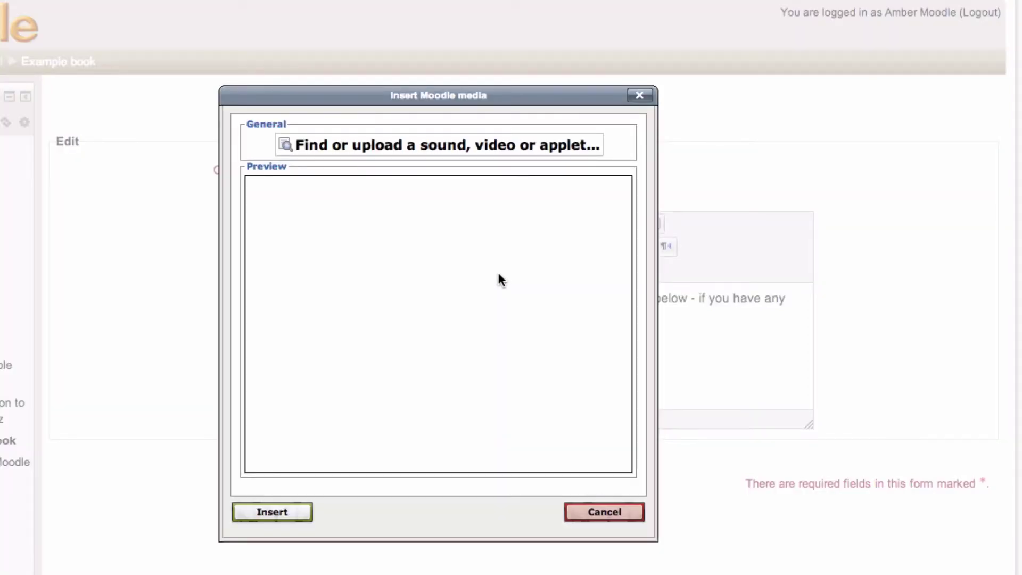
click(607, 512)
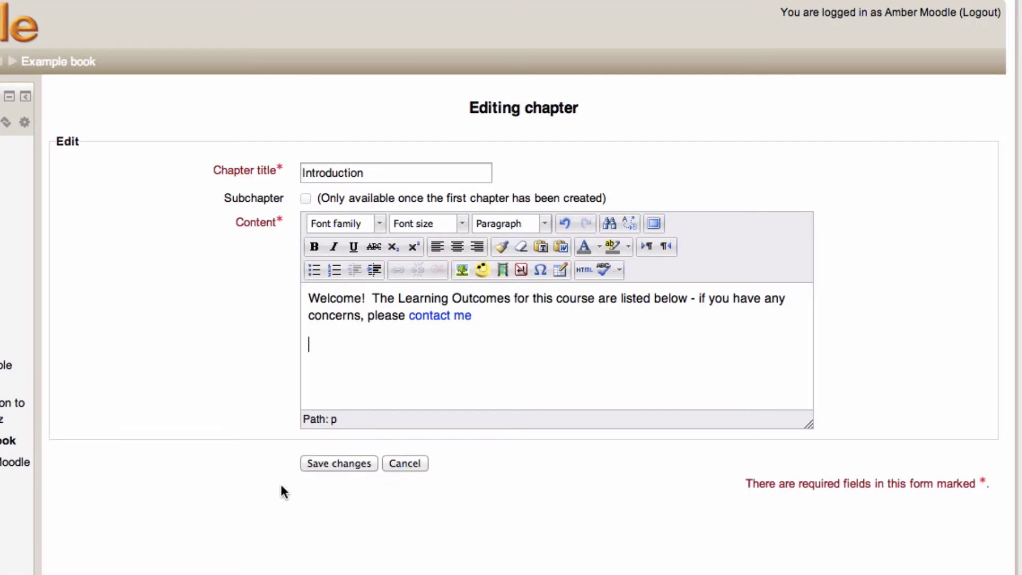
- Save the Introduction chapter and add a new chapter after it
click(330, 465)
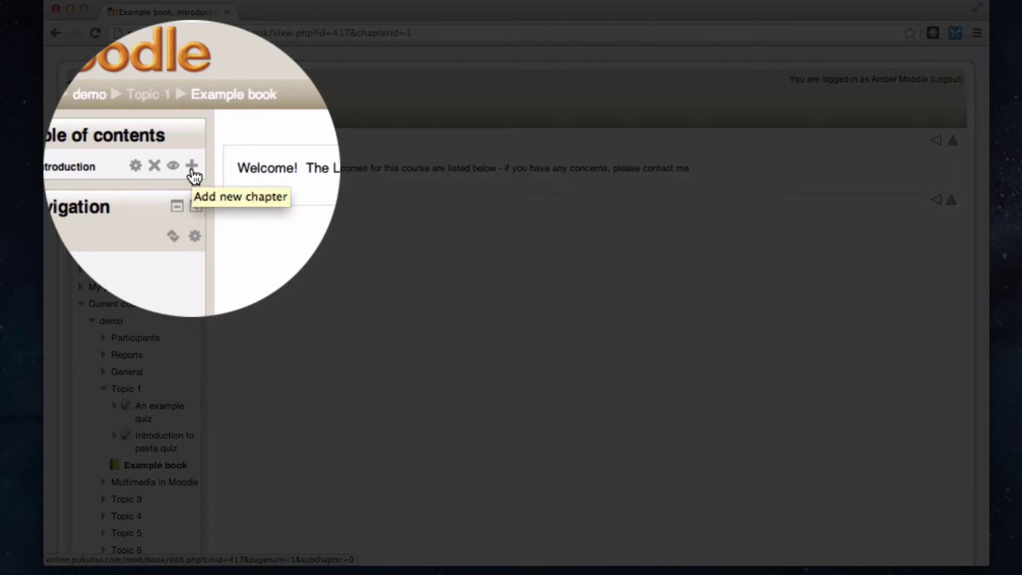
click(193, 171)
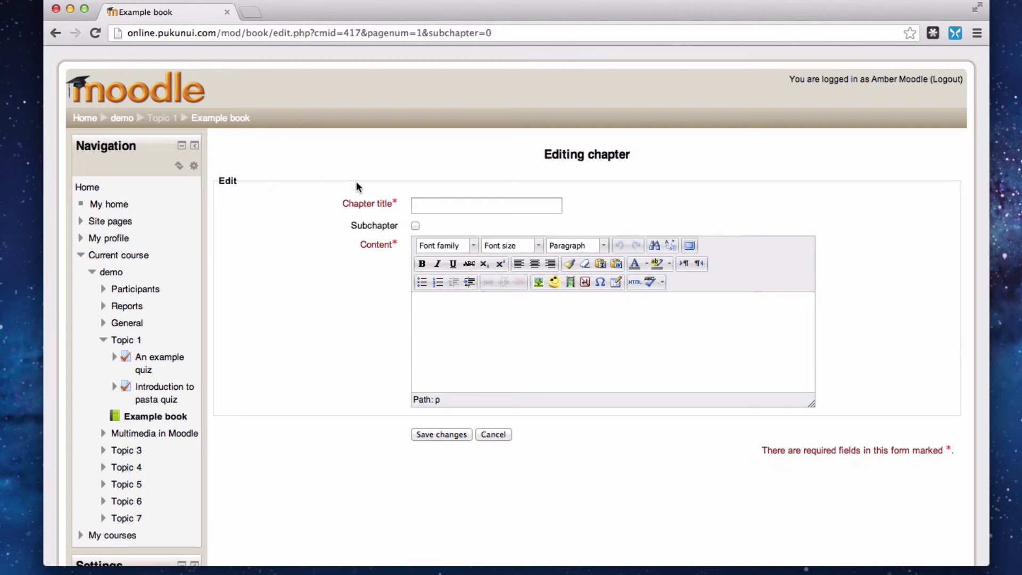
- Title the subchapter 'Learning Outcomes' with the line 'By the end of this course, we're aiming for you to:'
click(429, 206)
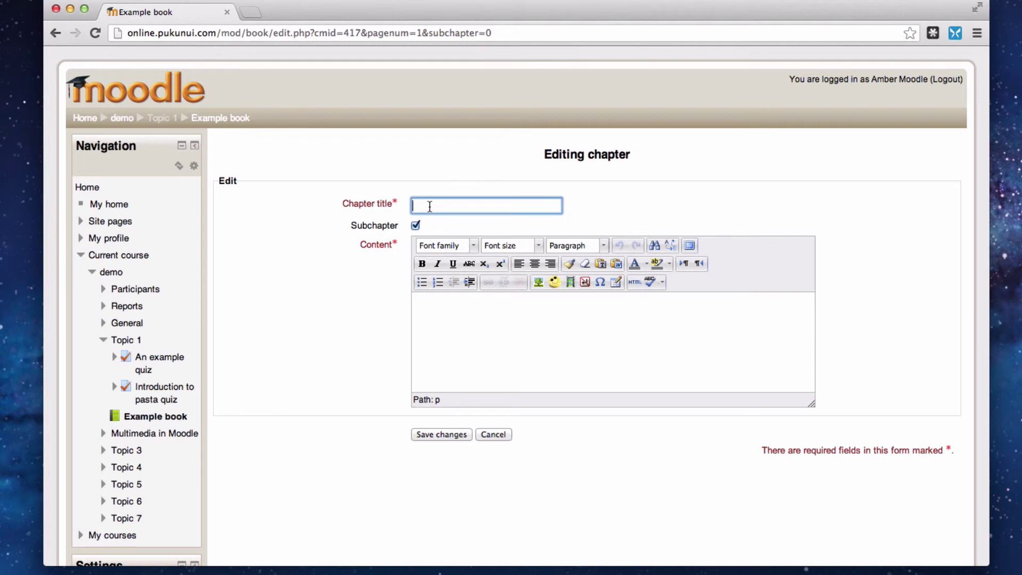
text(Learning Outcomes)
click(461, 390)
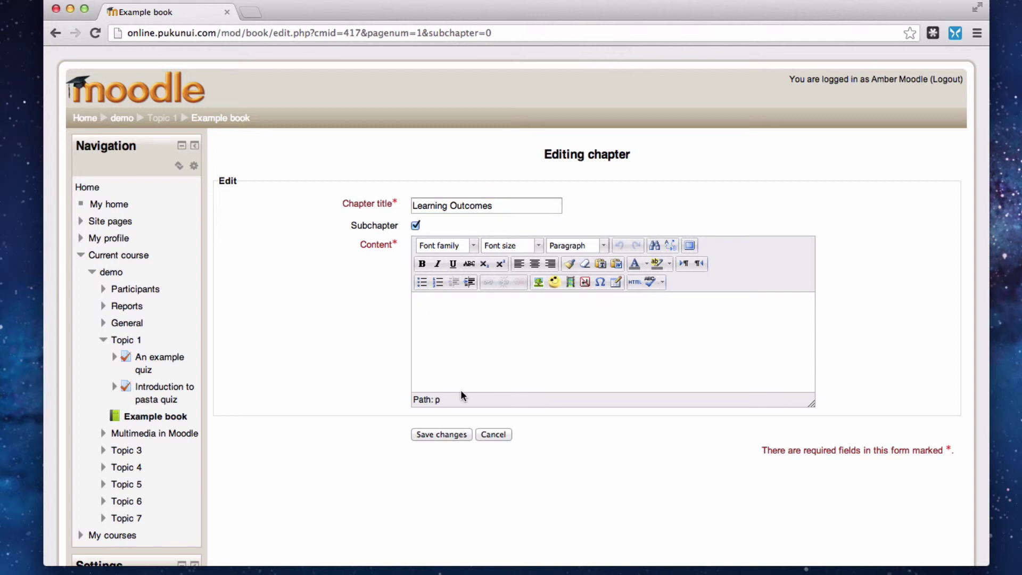
text(By the end of this course,)
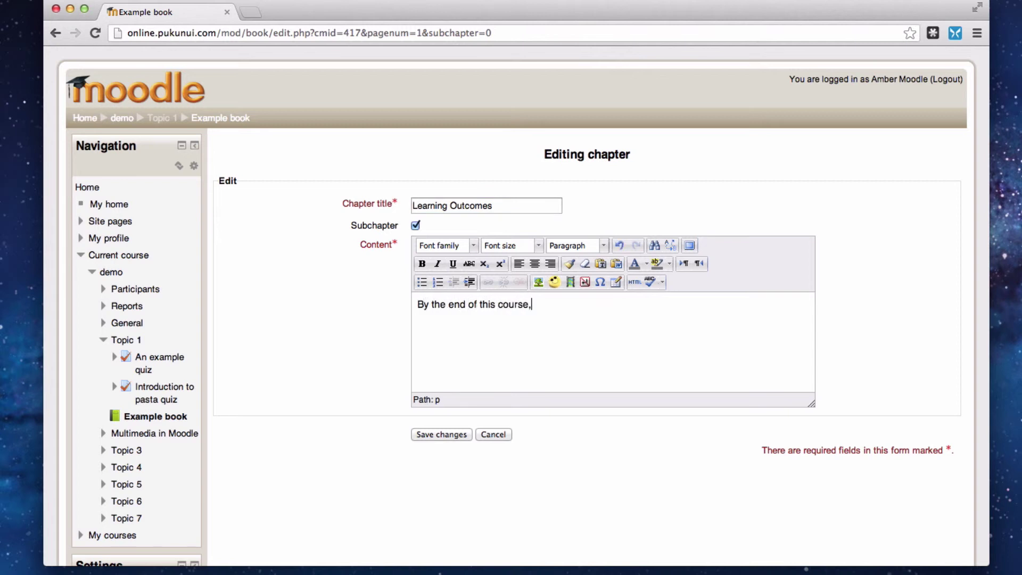
text( we're aiming for you to:)
key(Return)
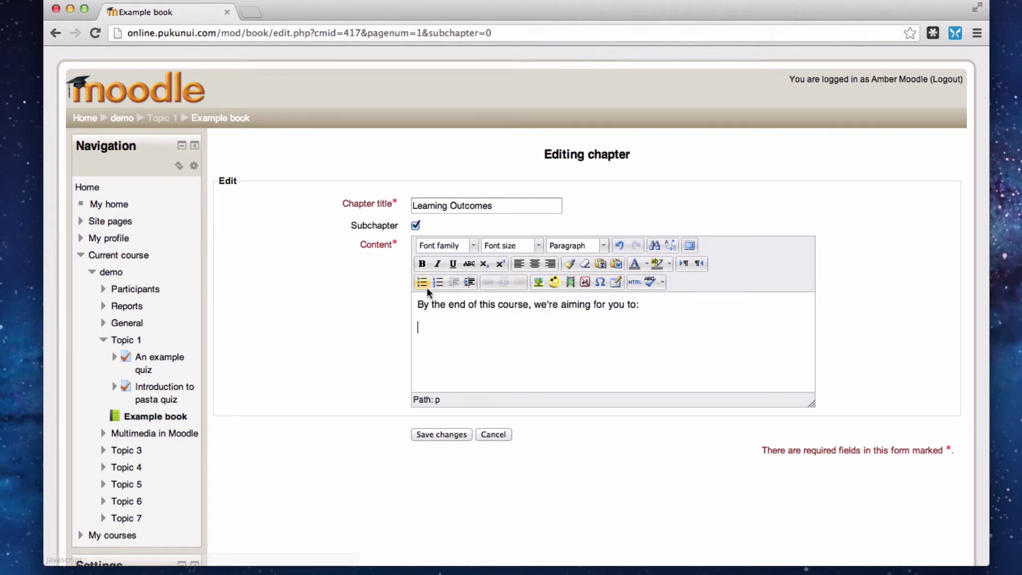
- Bullet 'Understand Book resource', 'Understand Label resource', 'Understand Page resource', then save the subchapter
click(424, 282)
text(Understan)
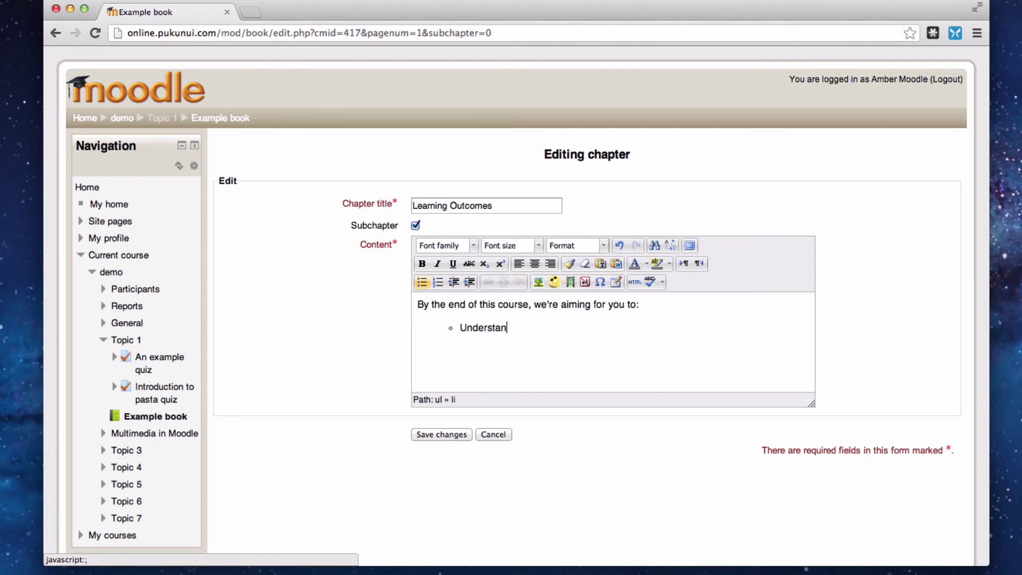
text(d Book resource)
key(Return)
text(Unders)
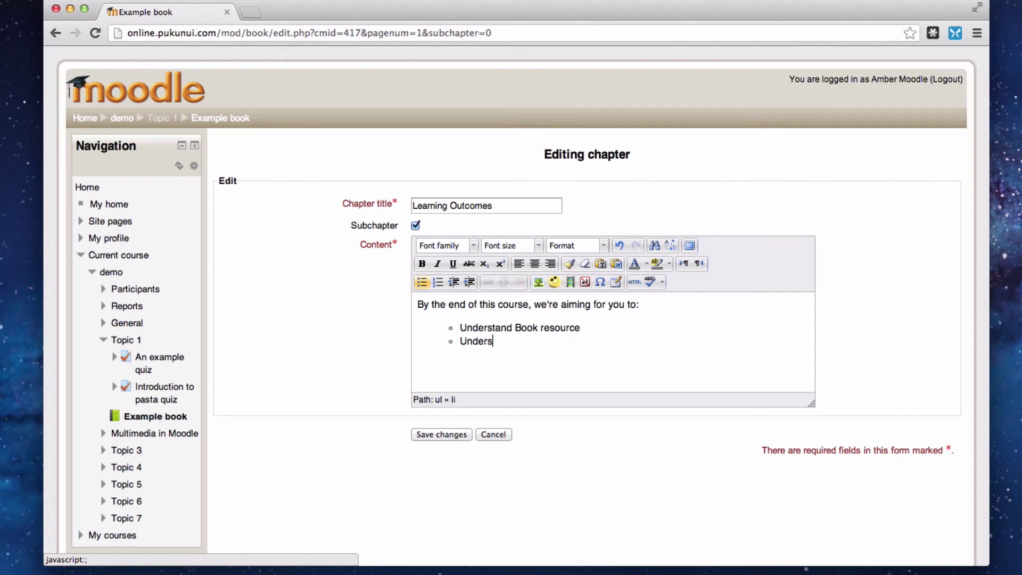
text(tand Label resource)
key(Return)
text(Understand)
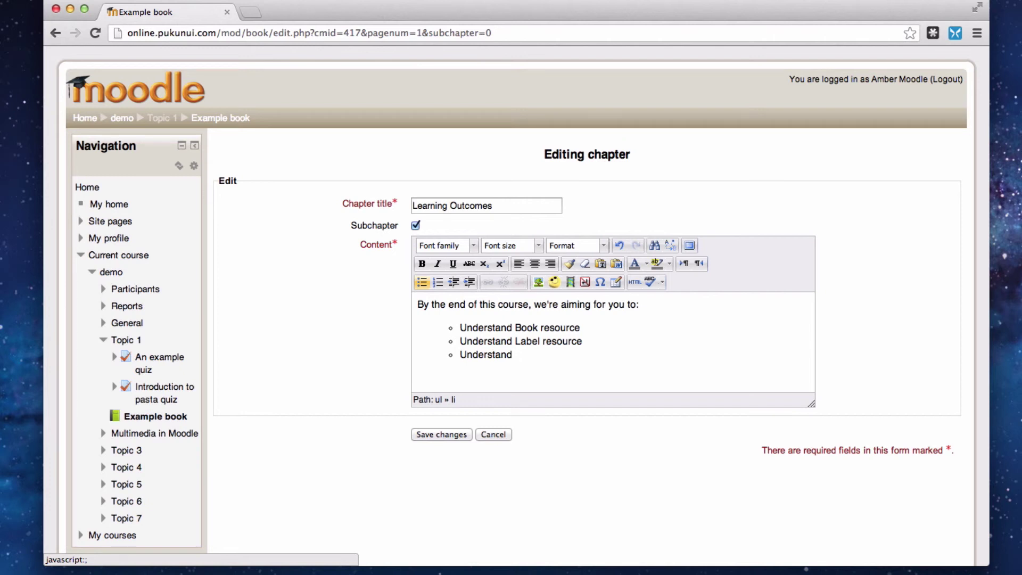
text(Page resource)
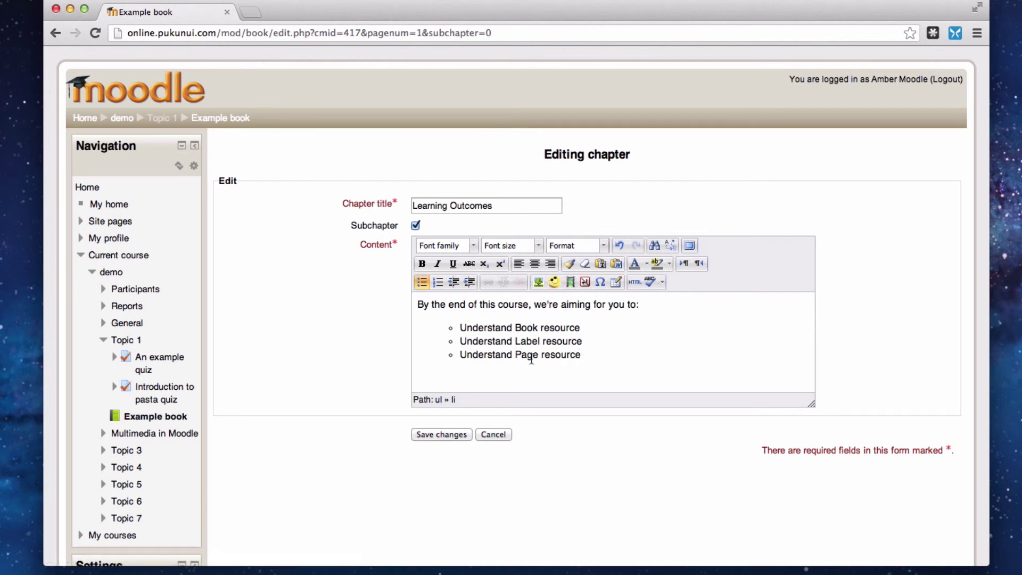
click(453, 434)
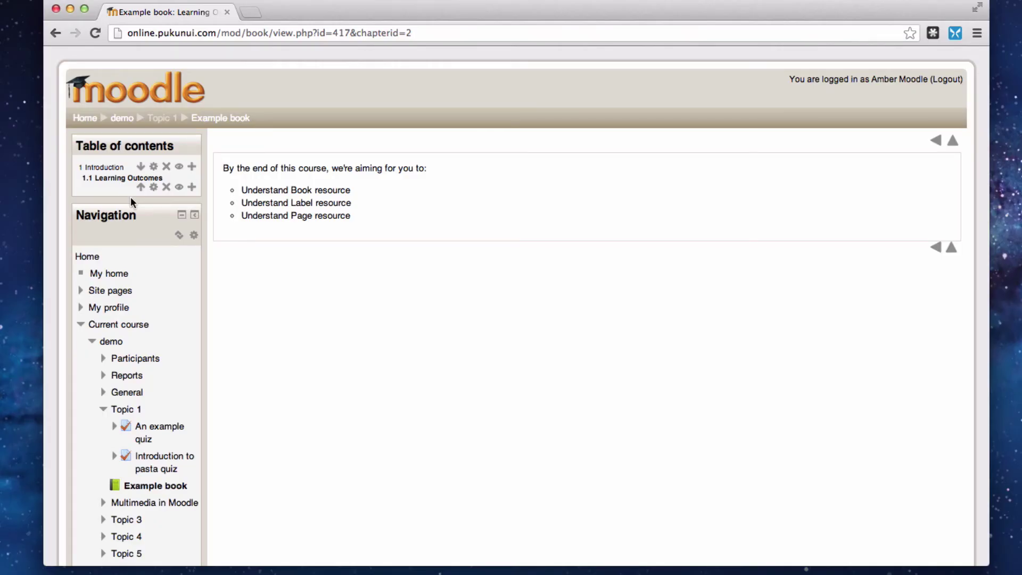
- Scroll down to the Book administration settings and back up to review the book
scroll(131, 201, down, 3)
scroll(132, 202, down, 10)
scroll(131, 201, down, 4)
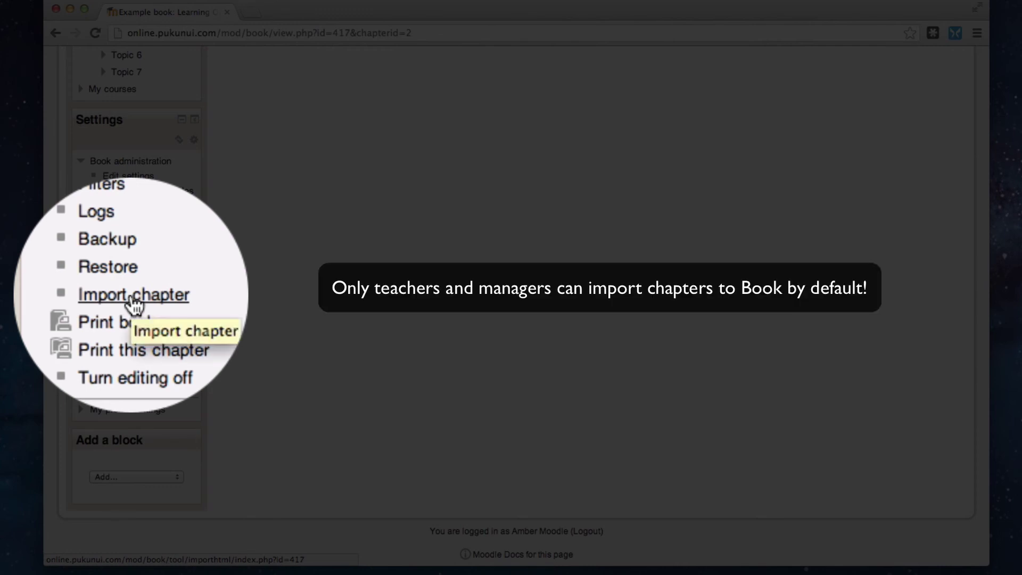
scroll(383, 282, up, 10)
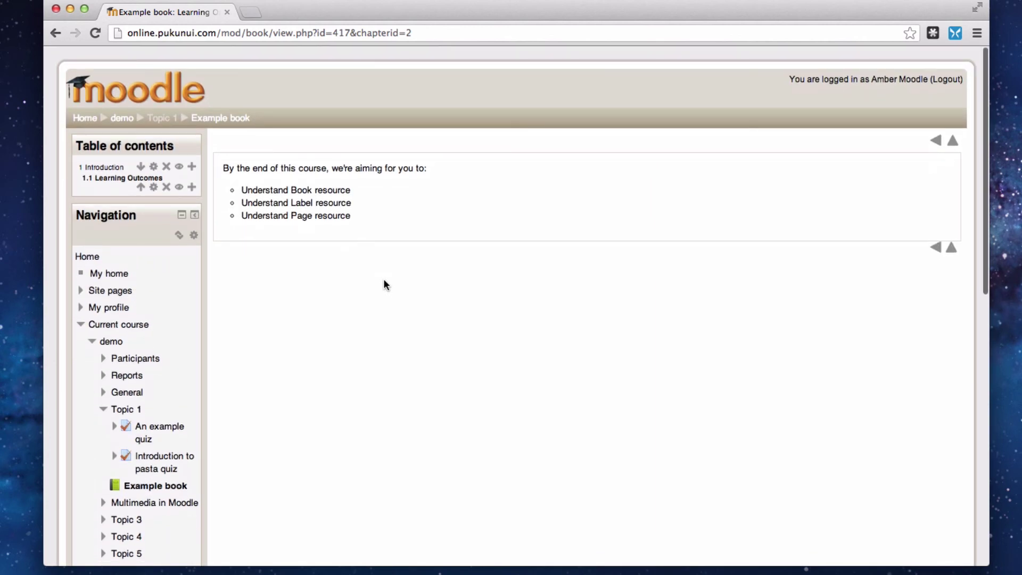